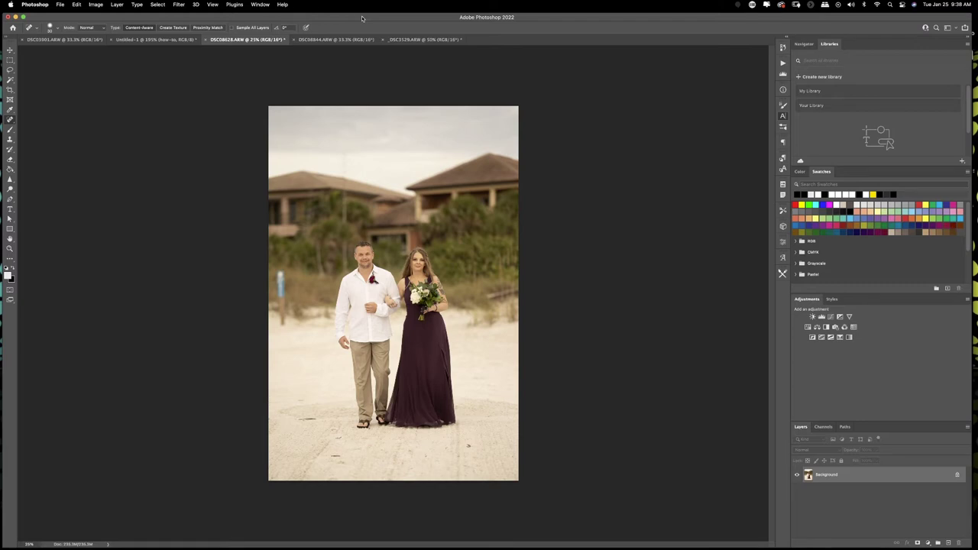
Duplicate the beach portrait's Background onto Layer 1 with Cmd+J and zoom in on the couple.
key("super+j")
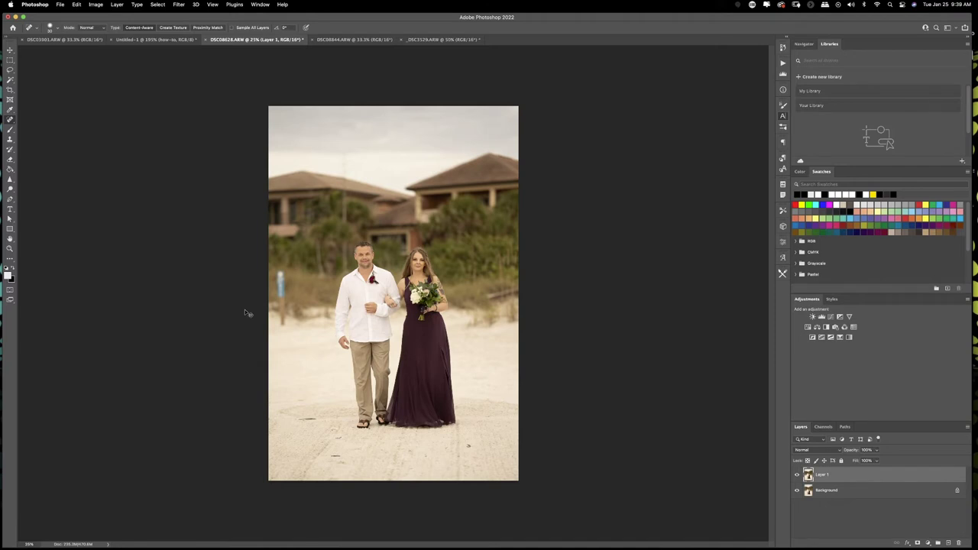
key("super+equal")
key("super+equal")
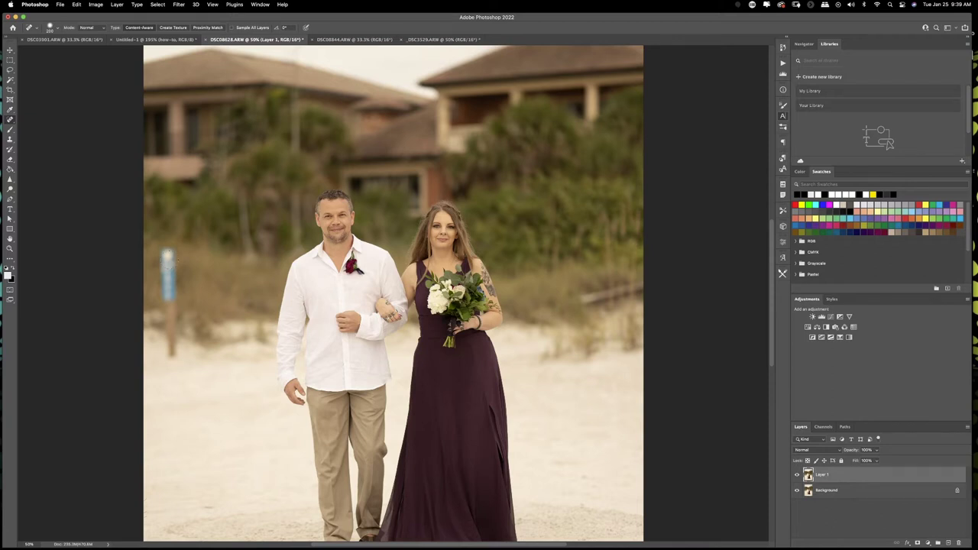
mouse_move(171, 257)
left_mouse_down()
mouse_move(162, 258)
mouse_move(175, 355)
left_mouse_up()
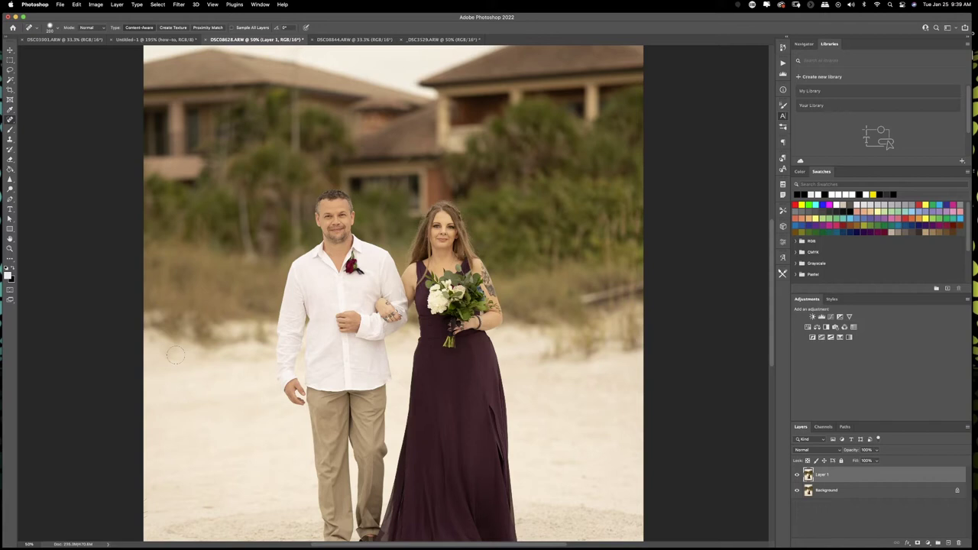
key("super+z")
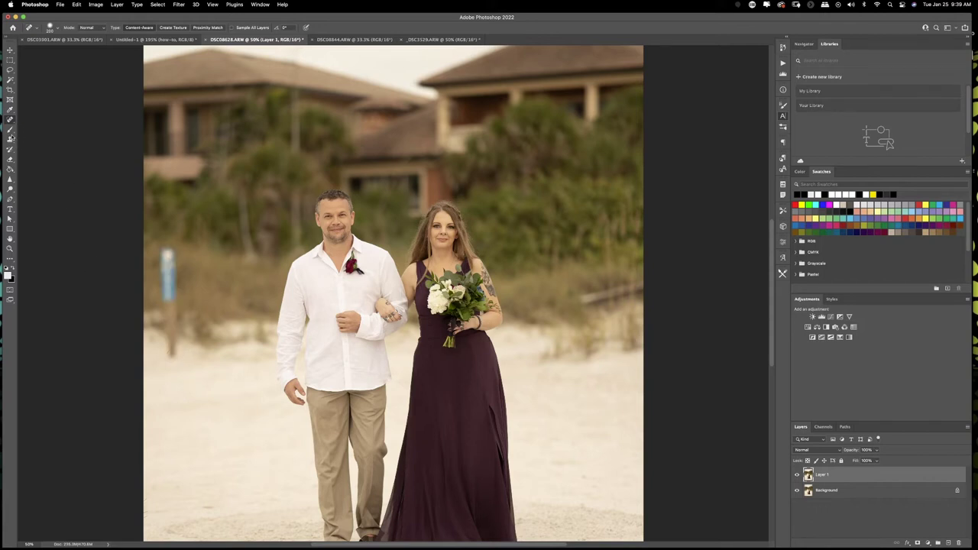
Try a Clone Stamp stroke over the blue sign post, then undo it.
left_click(11, 140)
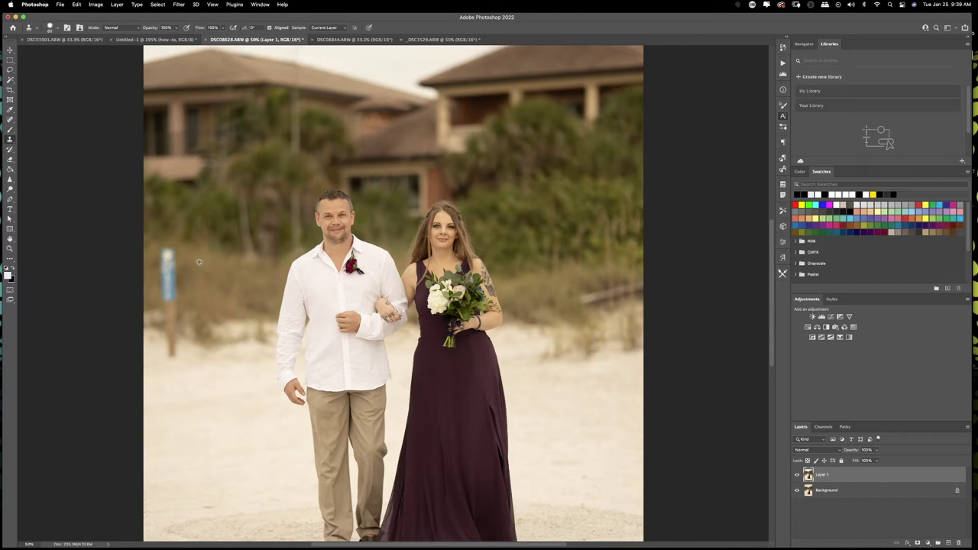
left_click_drag(165, 254, 172, 257)
key("super+z")
Set the Clone Stamp brush to size 300 with 0% hardness.
key("bracketright")
key("bracketright")
left_click(59, 29)
left_click(61, 29)
left_click(60, 29)
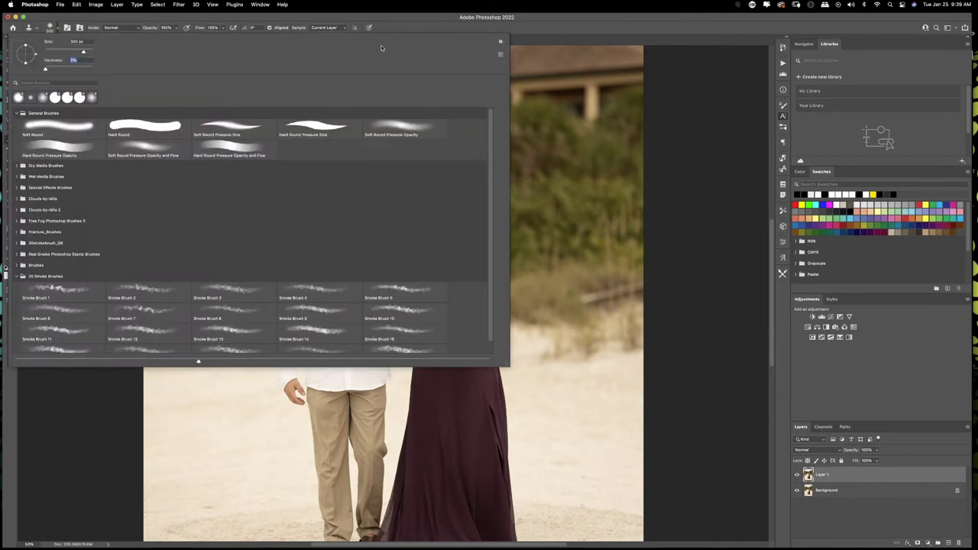
key("Return")
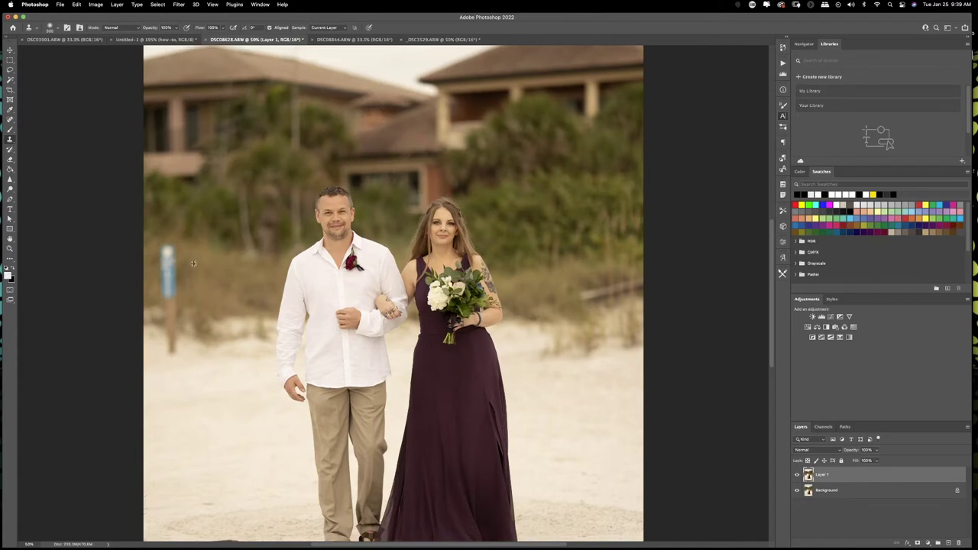
Clone nearby sand and grass over the blue post's top, base and stick.
left_click(193, 264, "alt")
left_click_drag(170, 249, 175, 283)
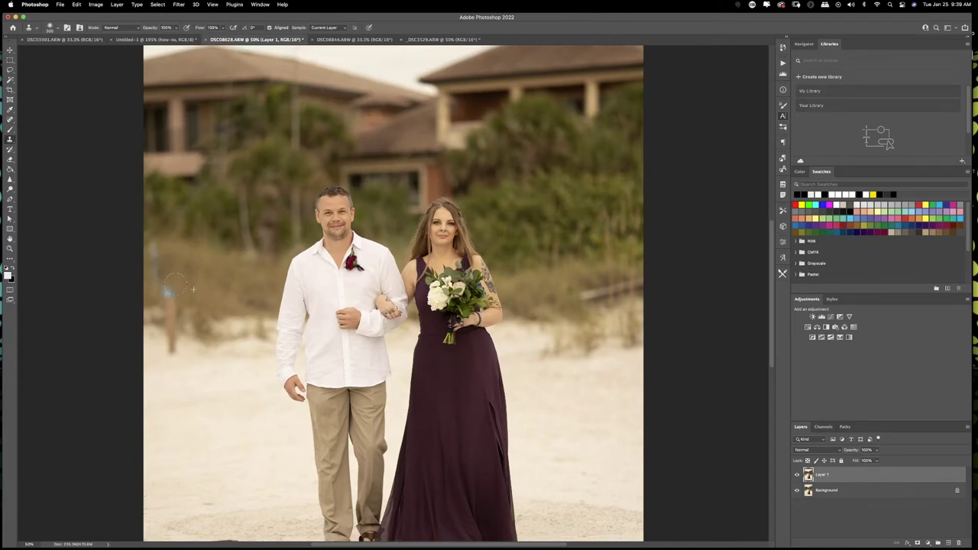
mouse_move(161, 233)
left_mouse_down()
mouse_move(156, 253)
mouse_move(178, 294)
left_mouse_up()
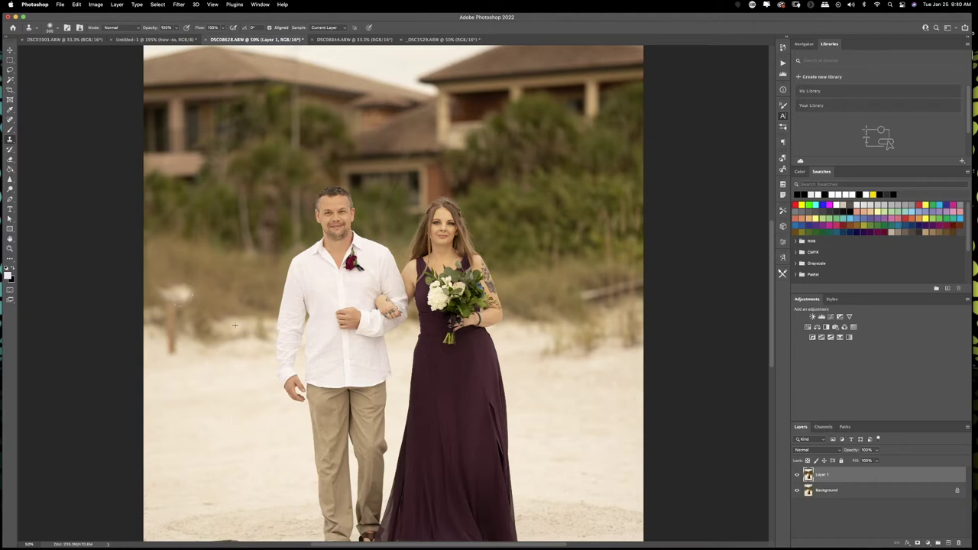
key("super+z")
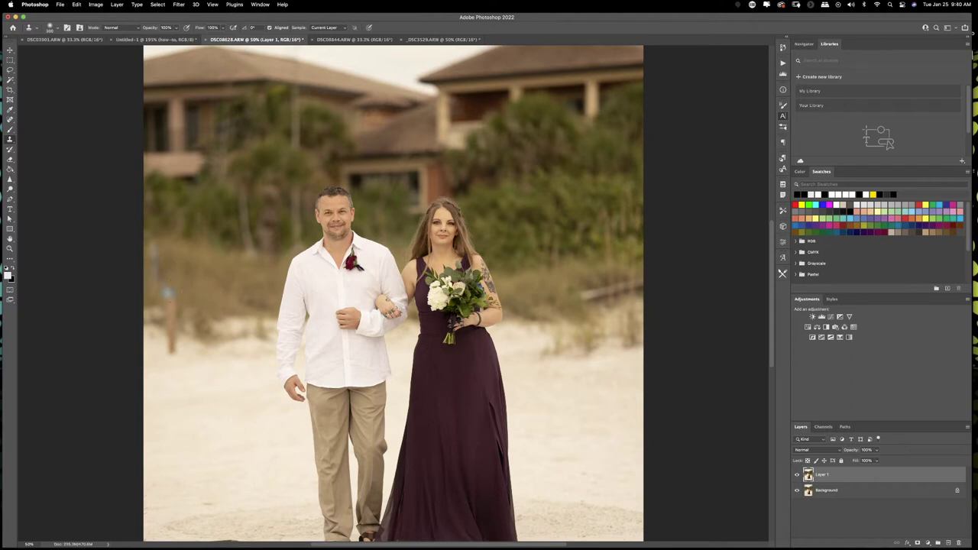
left_click_drag(168, 296, 165, 295)
left_click_drag(176, 308, 174, 351)
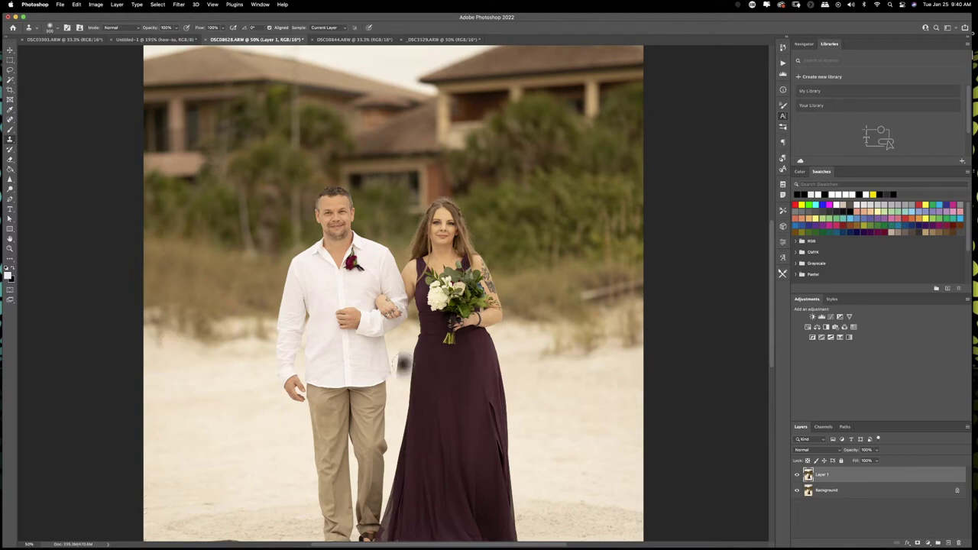
Undo all clone strokes and the layer duplication, then redo Layer 1.
key("super+z")
key("super+z")
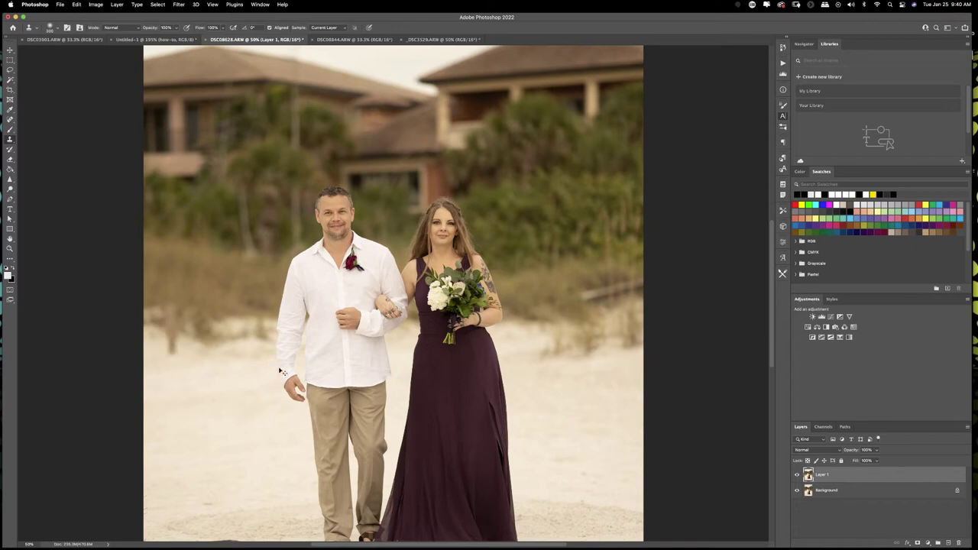
key("super+z")
key("super+z")
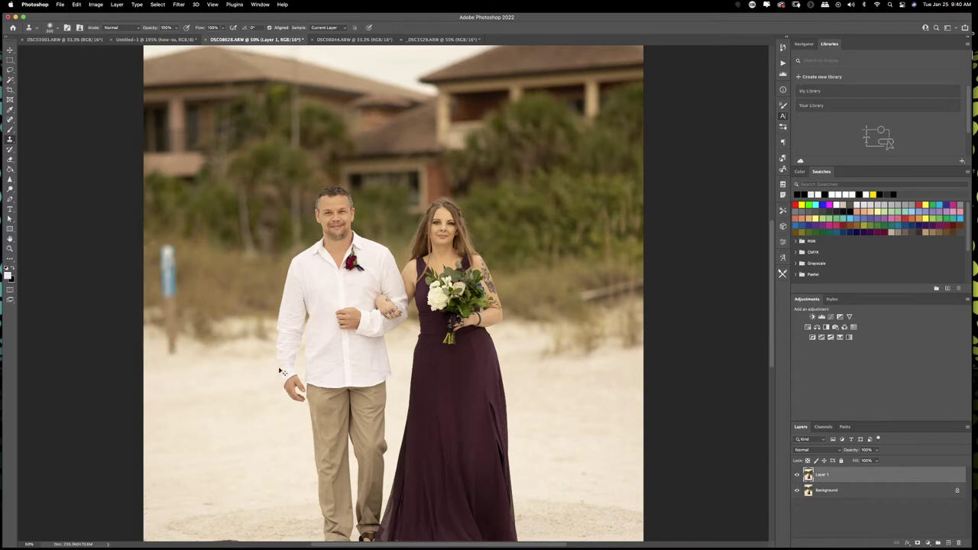
key("super+z")
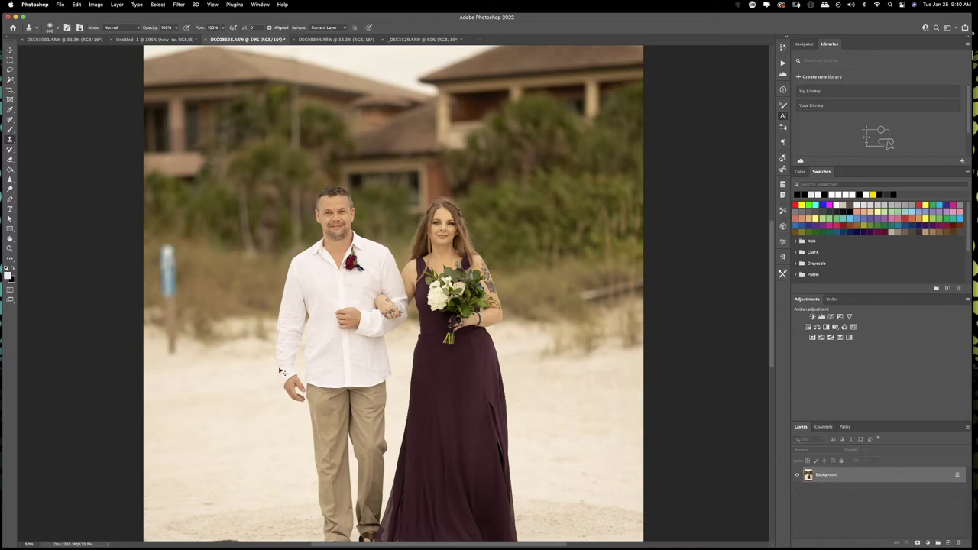
key("super+shift+z")
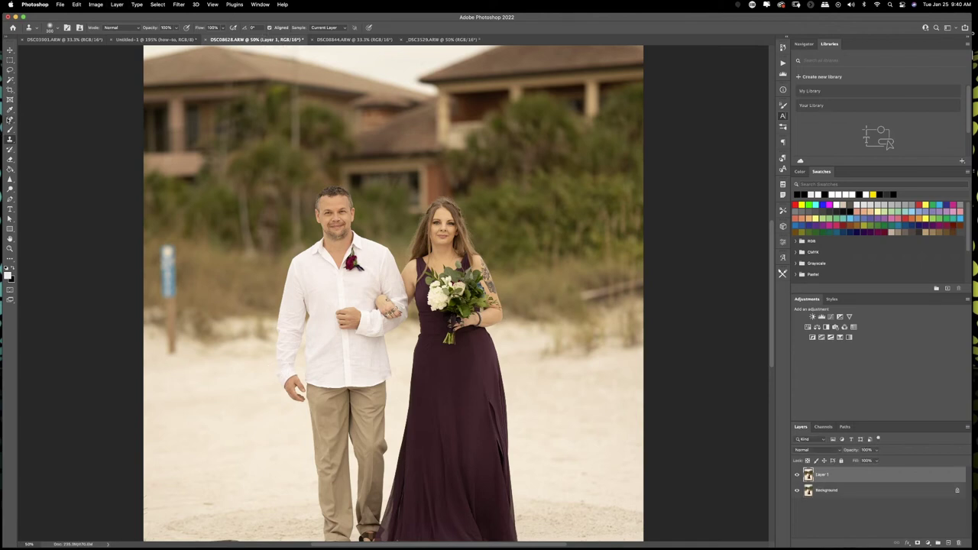
With the Patch Tool, replace the blue sign post with nearby clean grass and sand.
left_click(9, 120)
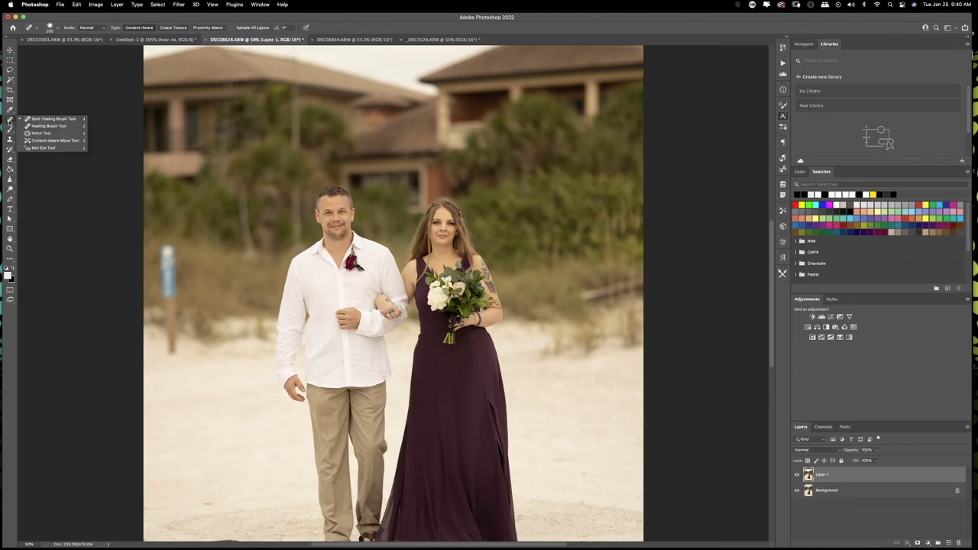
left_click(48, 134)
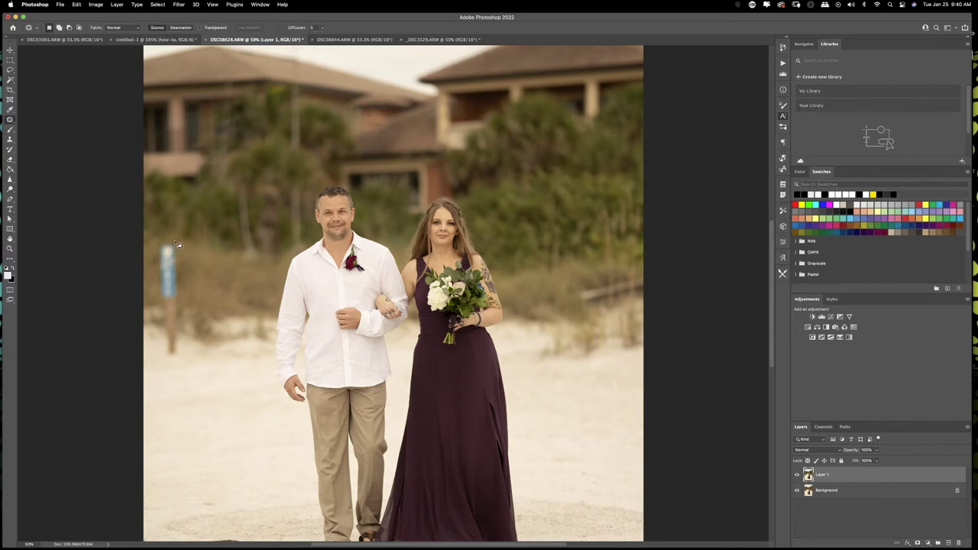
mouse_move(171, 242)
left_mouse_down()
mouse_move(184, 254)
mouse_move(183, 308)
mouse_move(170, 361)
mouse_move(159, 261)
mouse_move(162, 243)
mouse_move(175, 246)
left_mouse_up()
left_click_drag(175, 267, 204, 278)
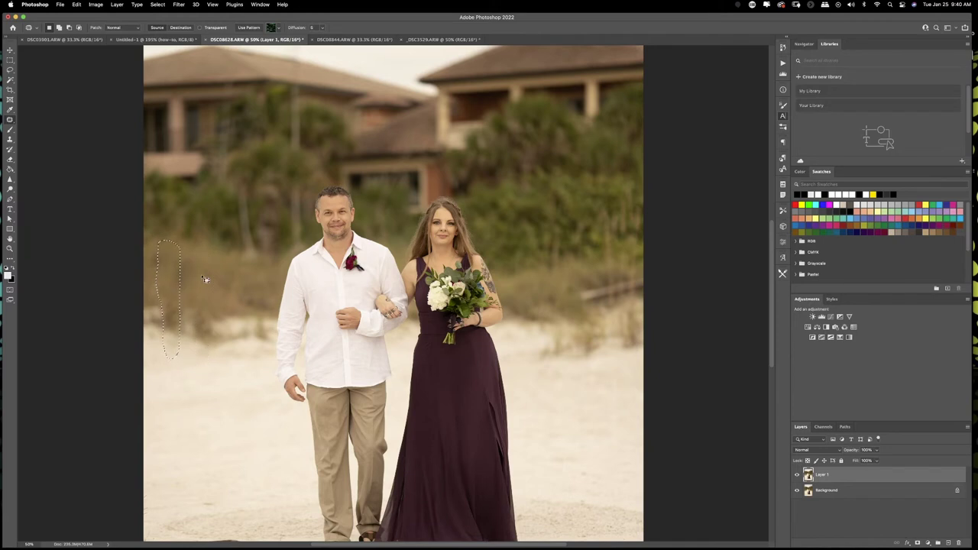
left_click(205, 279)
Patch out the three parts of the dark rail in the right-hand dune grass, then zoom out.
mouse_move(646, 292)
left_mouse_down()
mouse_move(582, 307)
mouse_move(573, 295)
mouse_move(589, 285)
mouse_move(651, 275)
mouse_move(612, 273)
left_mouse_up()
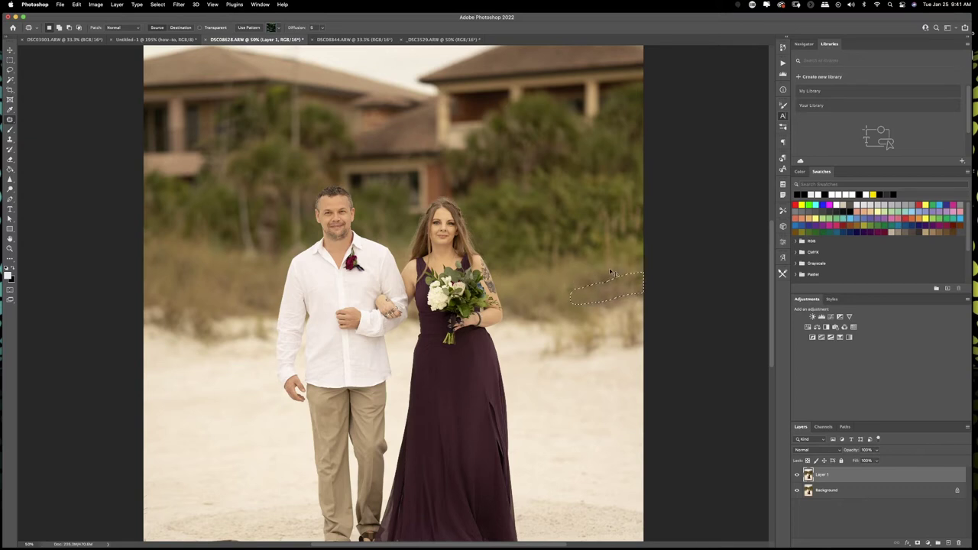
key("ctrl+d")
mouse_move(649, 290)
left_mouse_down()
mouse_move(590, 306)
mouse_move(649, 299)
mouse_move(632, 298)
mouse_move(649, 321)
left_mouse_up()
key("super+d")
mouse_move(642, 278)
left_mouse_down()
mouse_move(585, 283)
mouse_move(630, 275)
left_mouse_up()
key("super+d")
key("super+minus")
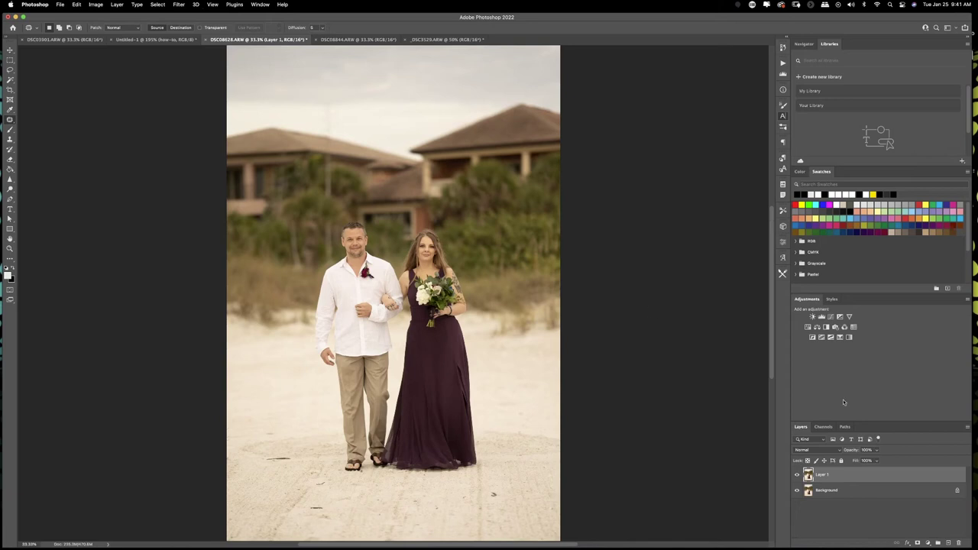
Compare Layer 1 against the original, then patch two dark specks in the sand.
left_click(797, 479)
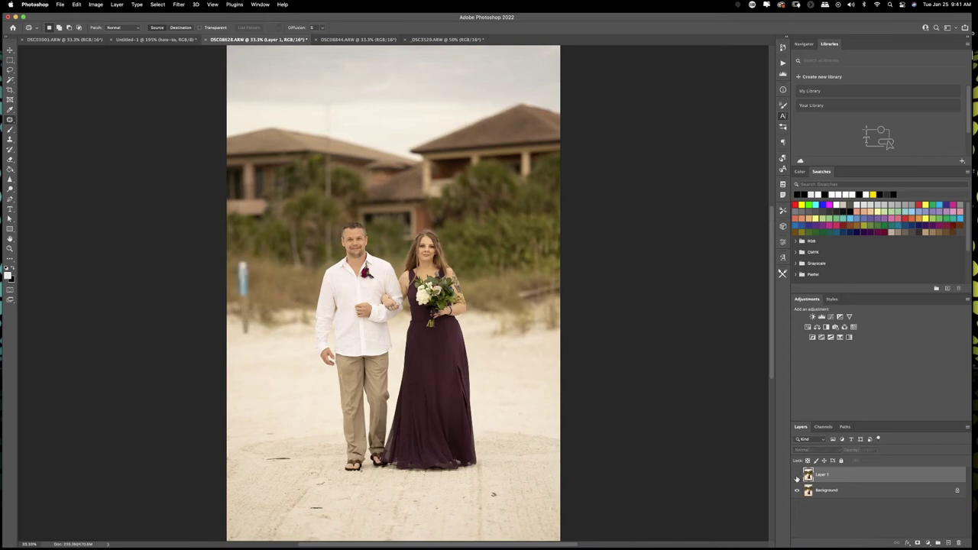
left_click(797, 475)
left_click(797, 475)
left_click(797, 476)
mouse_move(490, 508)
left_mouse_down()
mouse_move(490, 490)
mouse_move(501, 499)
mouse_move(493, 502)
mouse_move(497, 495)
left_mouse_up()
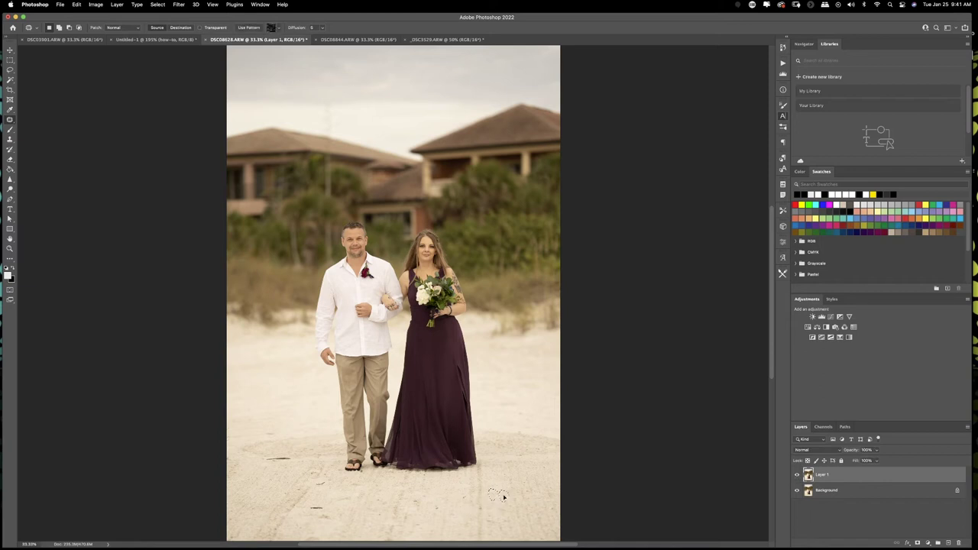
mouse_move(321, 508)
left_mouse_down()
mouse_move(327, 519)
mouse_move(317, 520)
mouse_move(310, 512)
mouse_move(342, 513)
mouse_move(321, 484)
mouse_move(329, 480)
mouse_move(331, 491)
mouse_move(262, 461)
mouse_move(299, 463)
mouse_move(262, 460)
left_mouse_up()
key("super+d")
Toggle Layer 1's visibility to compare the cleaned sand with the original.
left_click(798, 475)
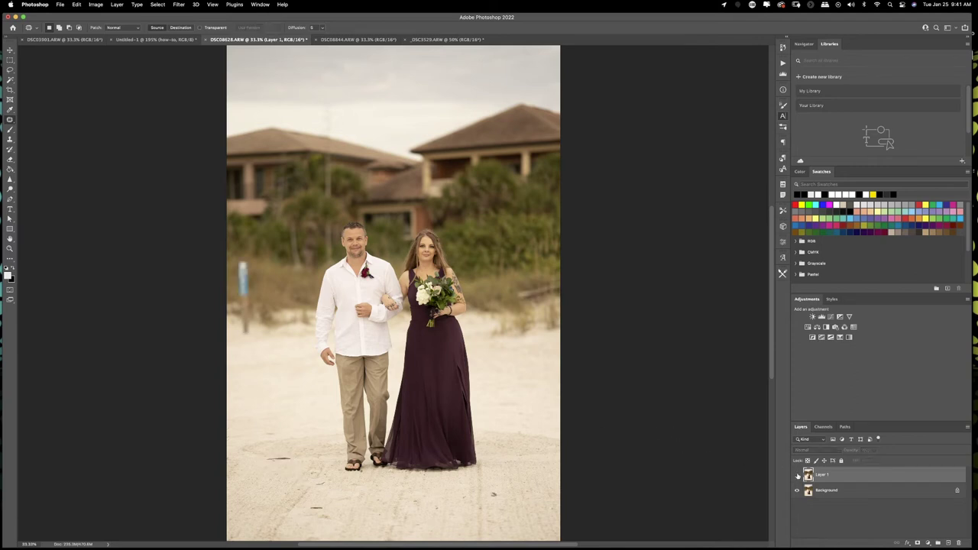
left_click(798, 475)
left_click(798, 476)
left_click(798, 475)
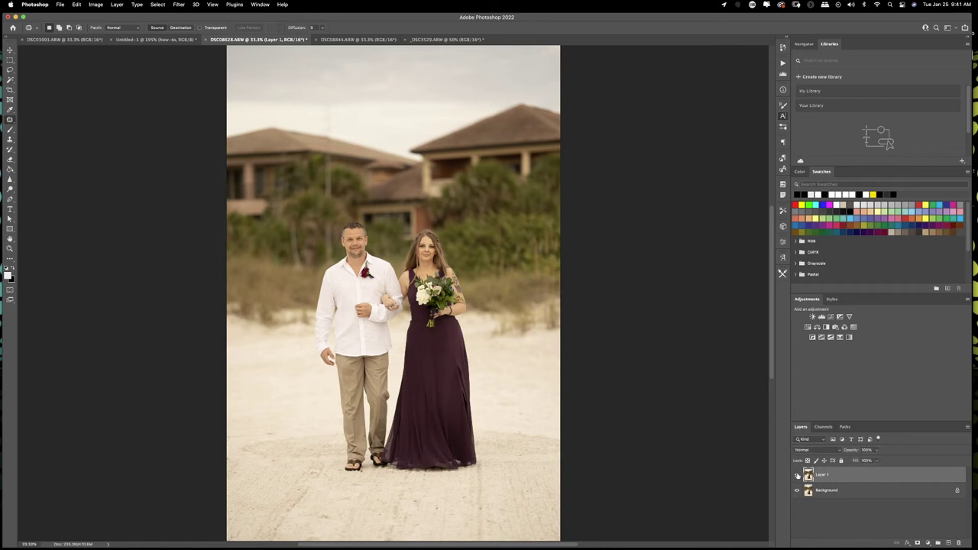
left_click(798, 475)
left_click(797, 475)
Switch to DSC08844.ARW, duplicate it to Layer 1, and patch two marks in the sand.
left_click(353, 40)
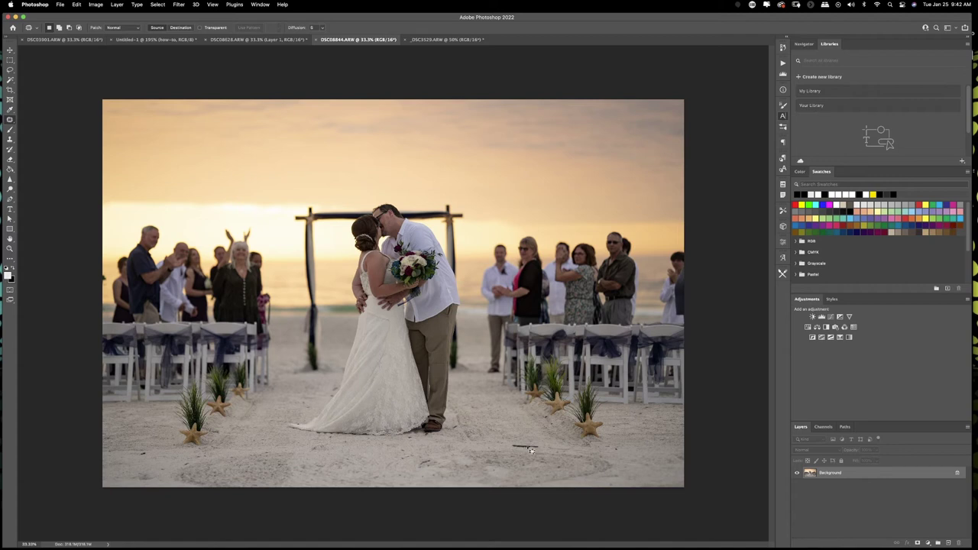
key("super+j")
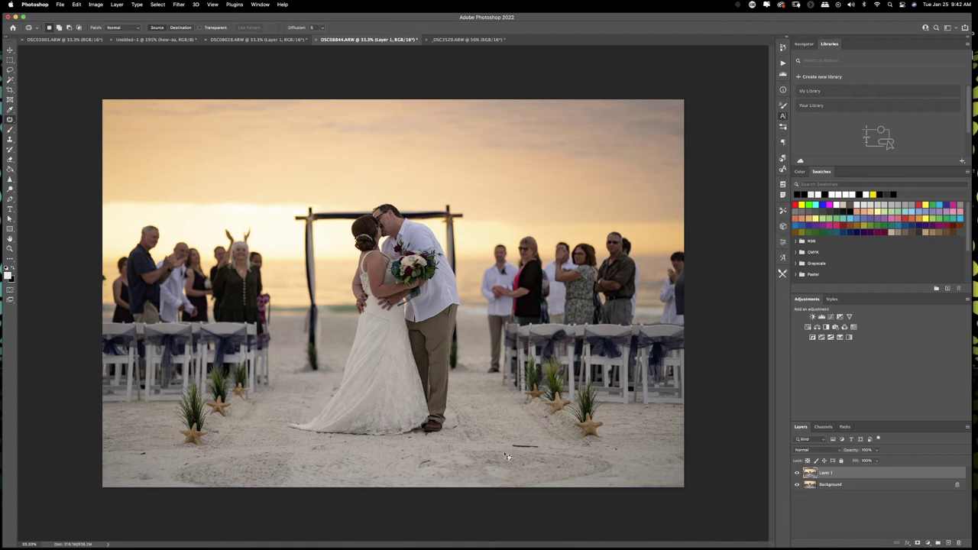
mouse_move(512, 445)
left_mouse_down()
mouse_move(539, 455)
mouse_move(511, 447)
mouse_move(532, 437)
left_mouse_up()
key("super+d")
mouse_move(146, 454)
left_mouse_down()
mouse_move(151, 463)
mouse_move(136, 463)
mouse_move(139, 451)
mouse_move(188, 472)
mouse_move(184, 463)
left_mouse_up()
left_click(797, 473)
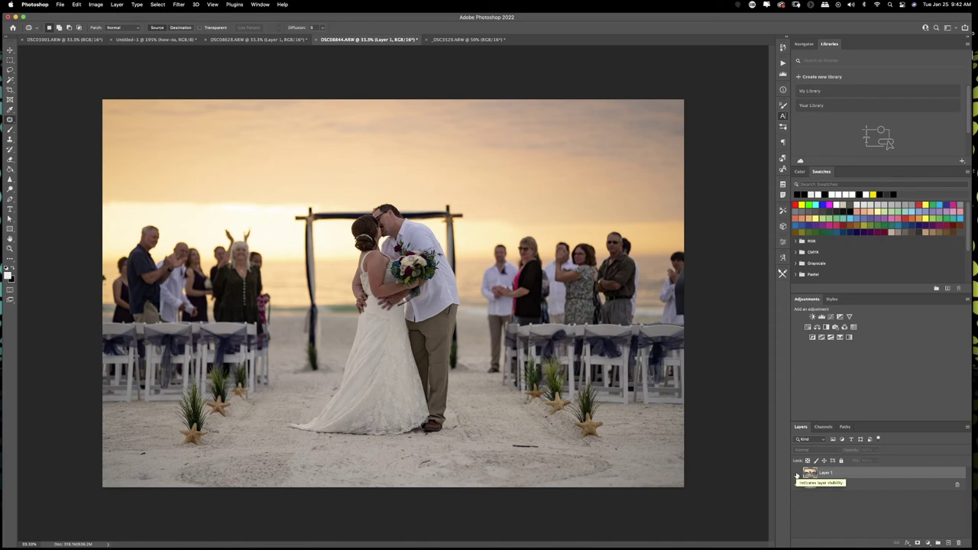
left_click(797, 473)
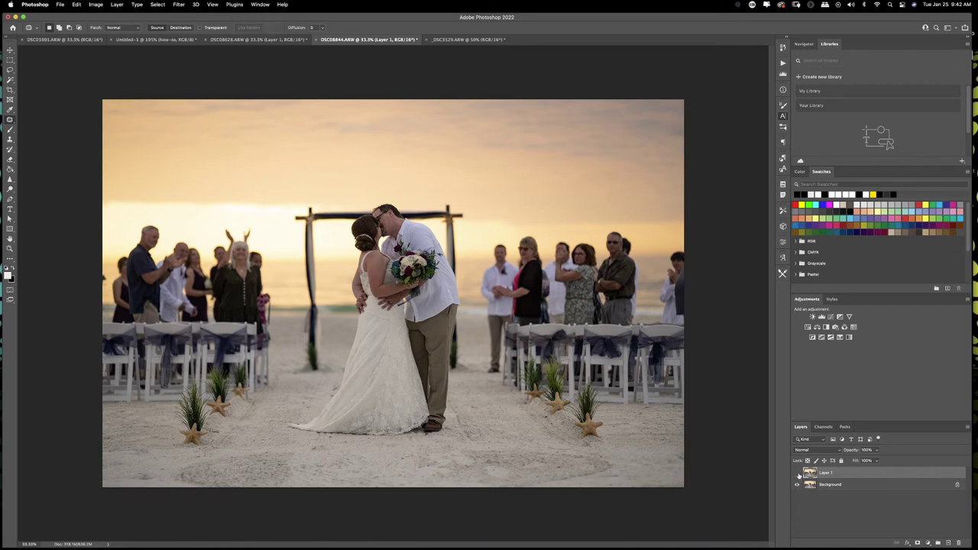
left_click(797, 473)
left_click(798, 473)
left_click(798, 473)
left_click(797, 473)
left_click(798, 473)
left_click(797, 473)
left_click(798, 473)
left_click(798, 473)
left_click(455, 44)
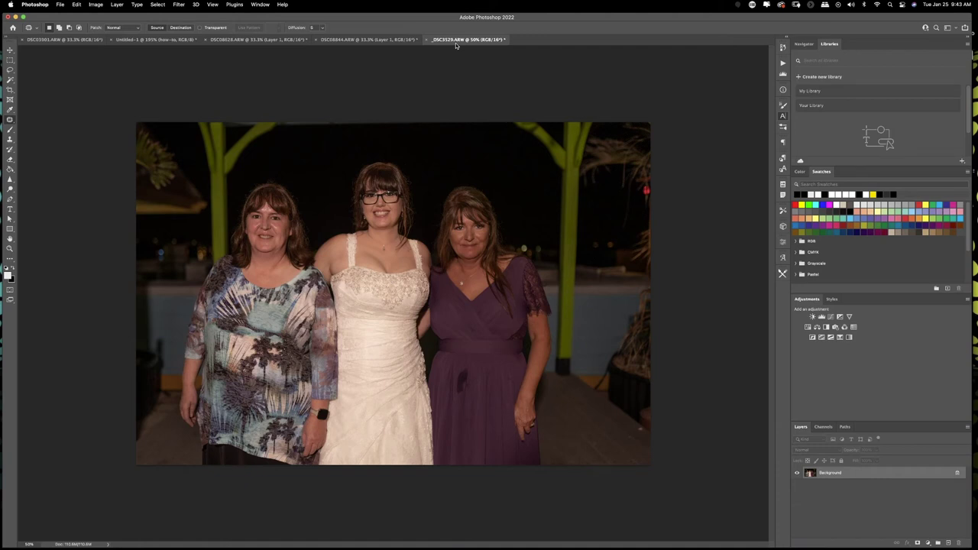
Duplicate the _DSC3529.ARW Background onto Layer 1 and zoom in.
key("super+j")
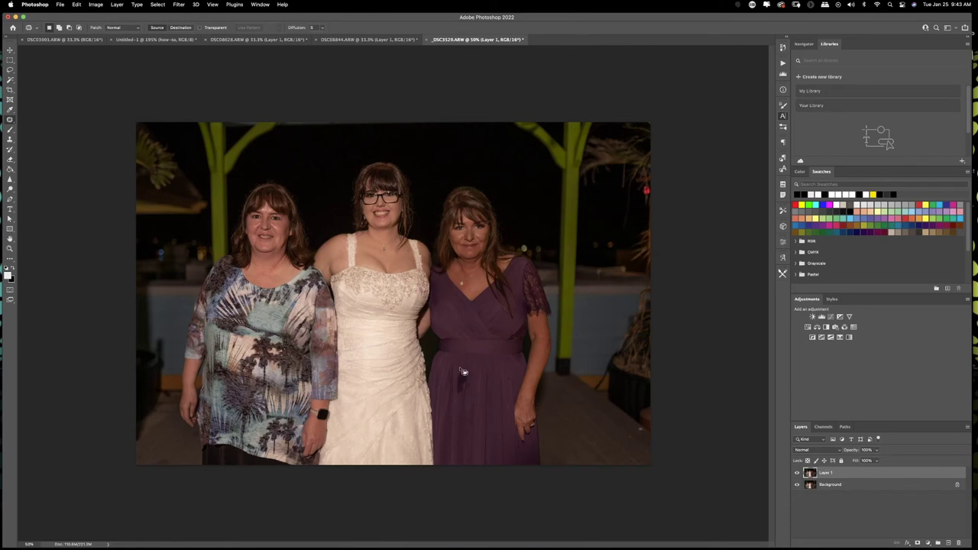
key("super+plus")
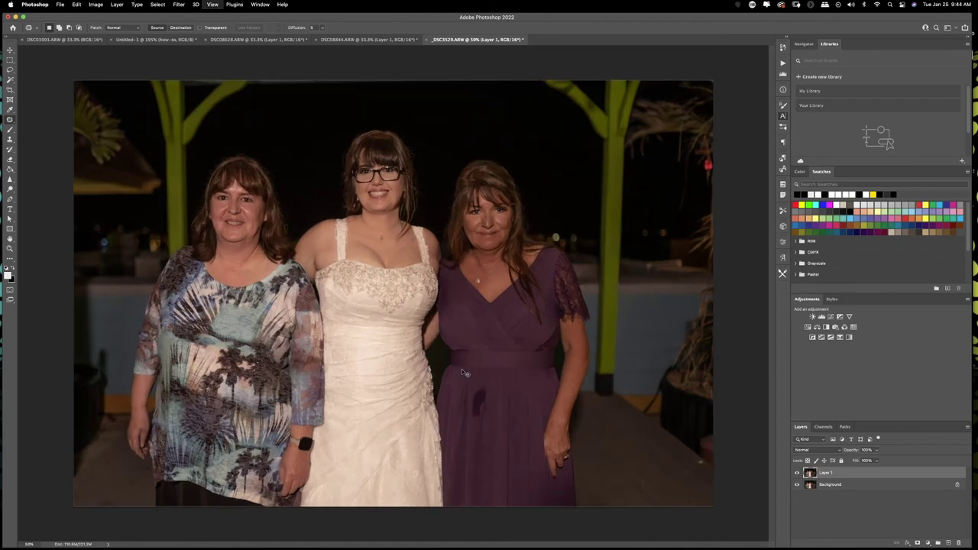
Zoom in on the skirt and patch the dark stain with clean fabric from below.
key("super+plus")
key("super+plus")
key("super+plus")
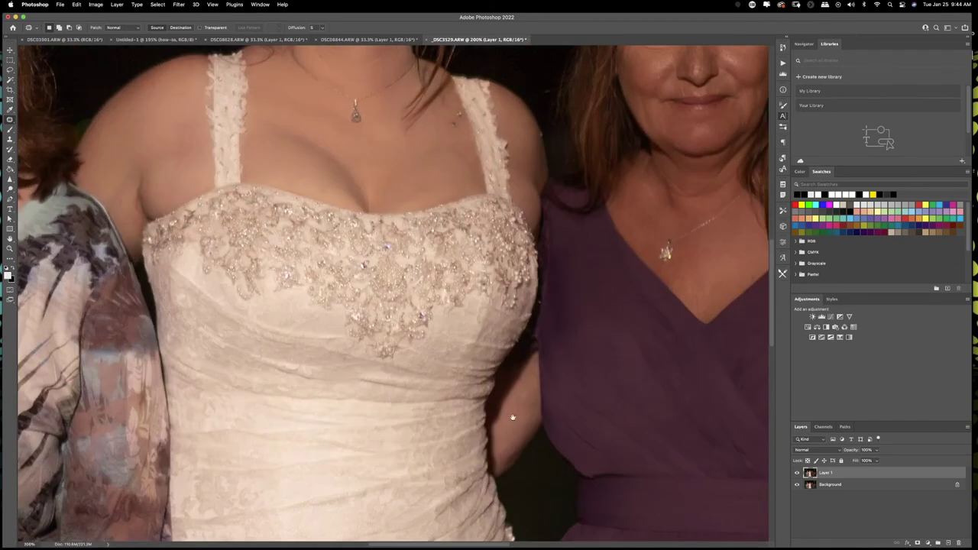
scroll(198, 147, "down", 2)
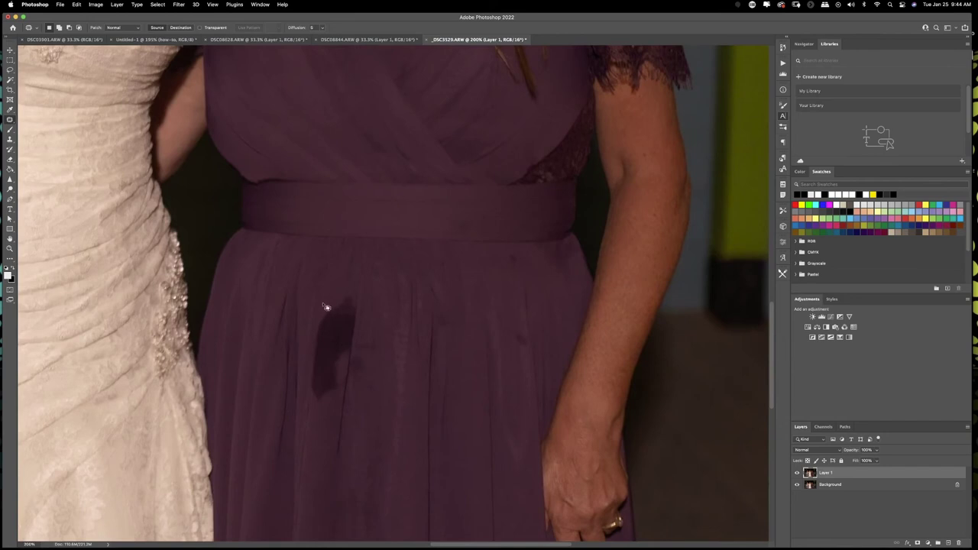
mouse_move(327, 304)
left_mouse_down()
mouse_move(348, 291)
mouse_move(364, 312)
mouse_move(343, 399)
mouse_move(327, 408)
mouse_move(310, 405)
mouse_move(305, 378)
mouse_move(330, 301)
left_mouse_up()
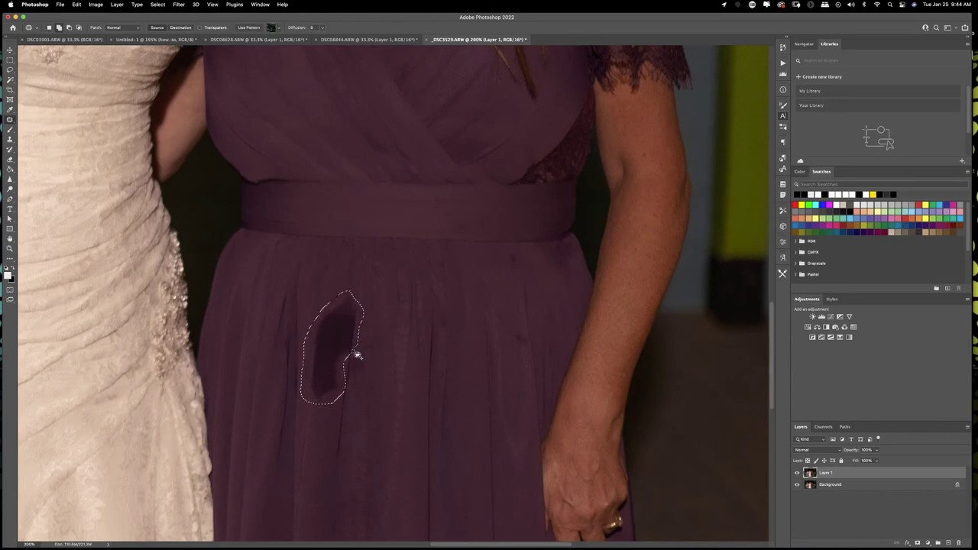
mouse_move(362, 357)
left_mouse_down()
mouse_move(343, 385)
mouse_move(348, 349)
mouse_move(359, 373)
mouse_move(336, 383)
mouse_move(336, 355)
left_mouse_up()
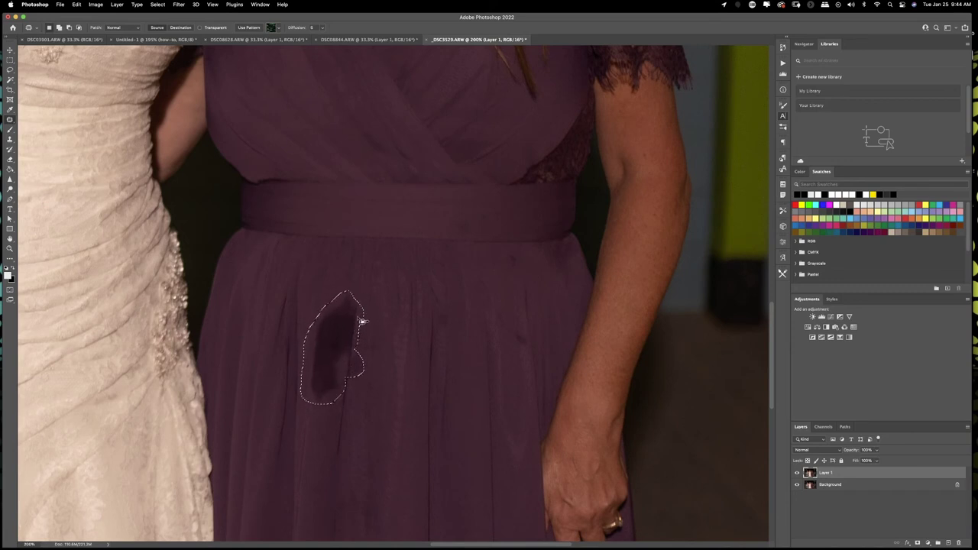
left_click_drag(333, 346, 414, 415)
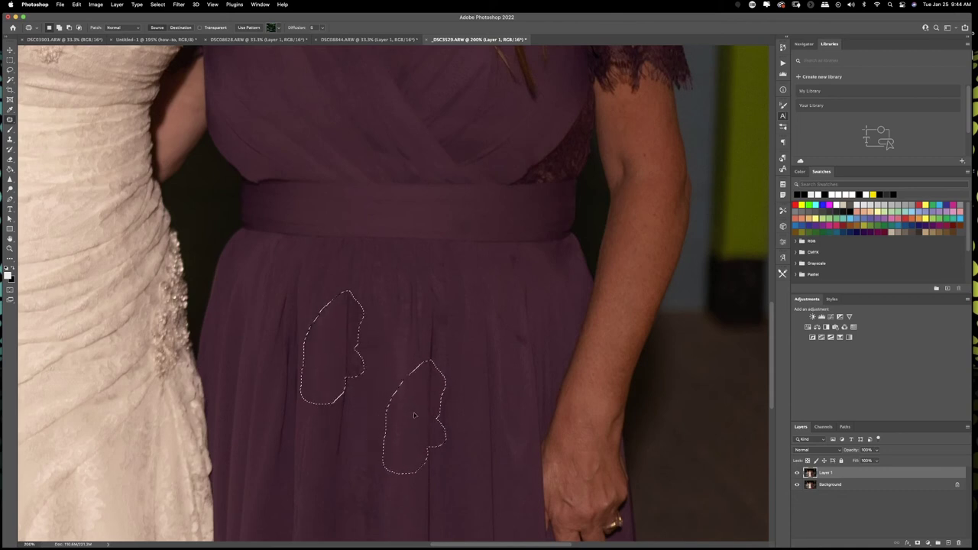
mouse_move(414, 415)
left_mouse_down()
mouse_move(473, 413)
mouse_move(415, 419)
left_mouse_up()
key("super+d")
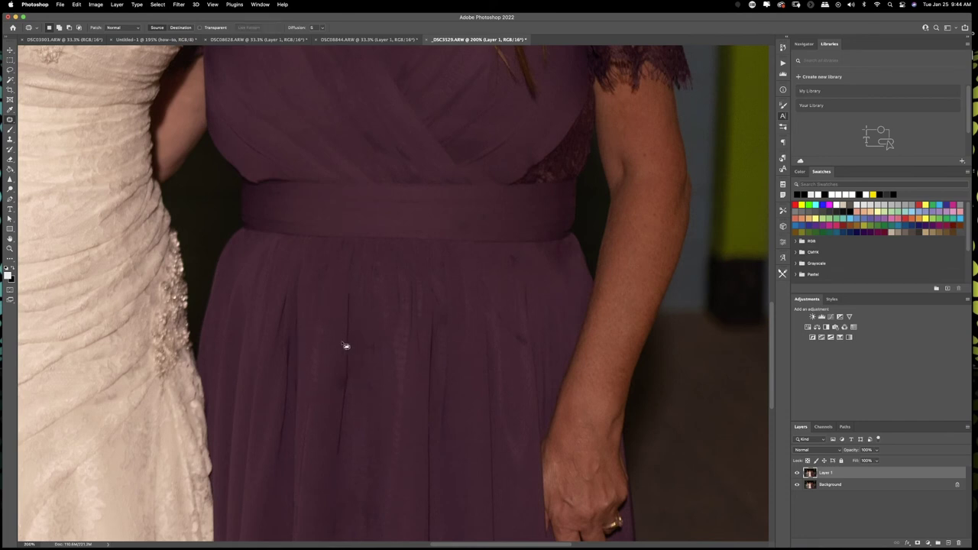
Patch two small spots on the purple skirt with clean fabric.
left_click_drag(341, 354, 356, 387)
mouse_move(345, 401)
left_mouse_down()
mouse_move(342, 364)
mouse_move(350, 378)
mouse_move(343, 428)
left_mouse_up()
key("ctrl+d")
mouse_move(344, 353)
left_mouse_down()
mouse_move(345, 380)
mouse_move(349, 327)
left_mouse_up()
key("super+d")
Patch the remaining spots on the dress, belt and skirt.
mouse_move(517, 267)
left_mouse_down()
mouse_move(508, 257)
mouse_move(530, 267)
left_mouse_up()
key("super+d")
mouse_move(532, 351)
left_mouse_down()
mouse_move(515, 341)
mouse_move(517, 371)
mouse_move(510, 317)
mouse_move(498, 318)
mouse_move(506, 336)
mouse_move(497, 363)
mouse_move(496, 355)
left_mouse_up()
mouse_move(465, 211)
left_mouse_down()
mouse_move(467, 238)
mouse_move(476, 230)
mouse_move(467, 216)
mouse_move(432, 217)
mouse_move(490, 212)
left_mouse_up()
mouse_move(362, 337)
left_mouse_down()
mouse_move(360, 359)
mouse_move(384, 357)
mouse_move(373, 335)
mouse_move(369, 350)
mouse_move(372, 322)
left_mouse_up()
Patch the spot near the skirt hem, then toggle Layer 1 to check the clean dress.
key("ctrl+minus")
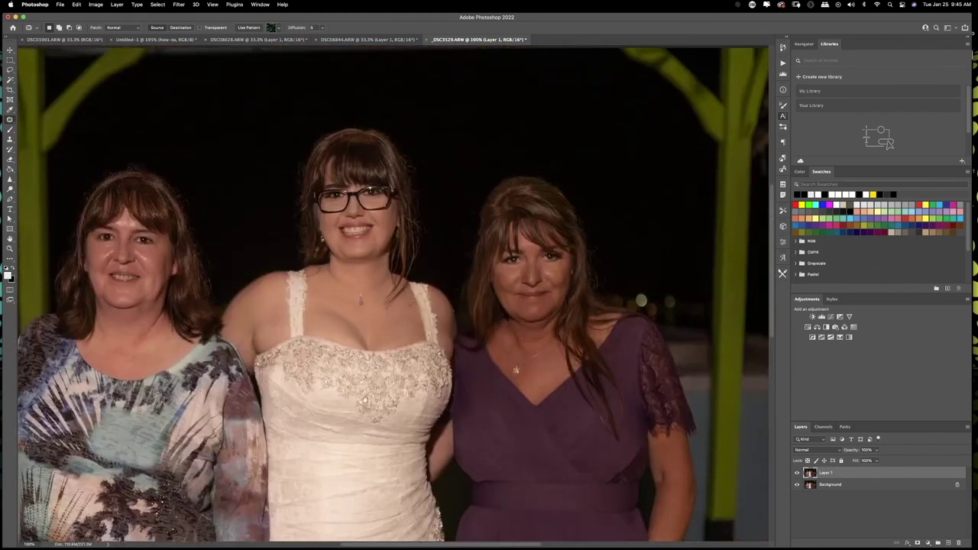
scroll(415, 446, "down", 10)
scroll(415, 445, "right", 4)
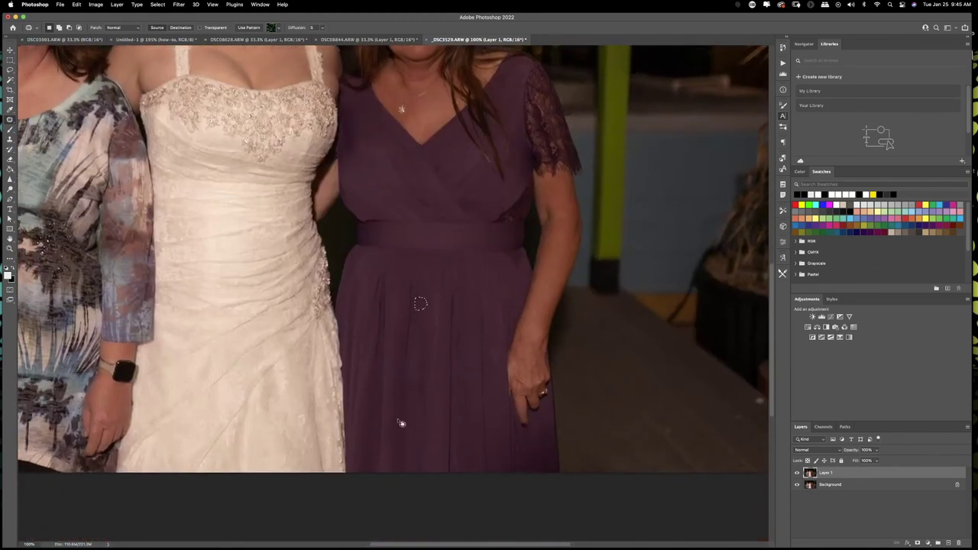
mouse_move(400, 423)
left_mouse_down()
mouse_move(402, 436)
mouse_move(397, 423)
mouse_move(433, 429)
left_mouse_up()
key("super+minus")
key("super+minus")
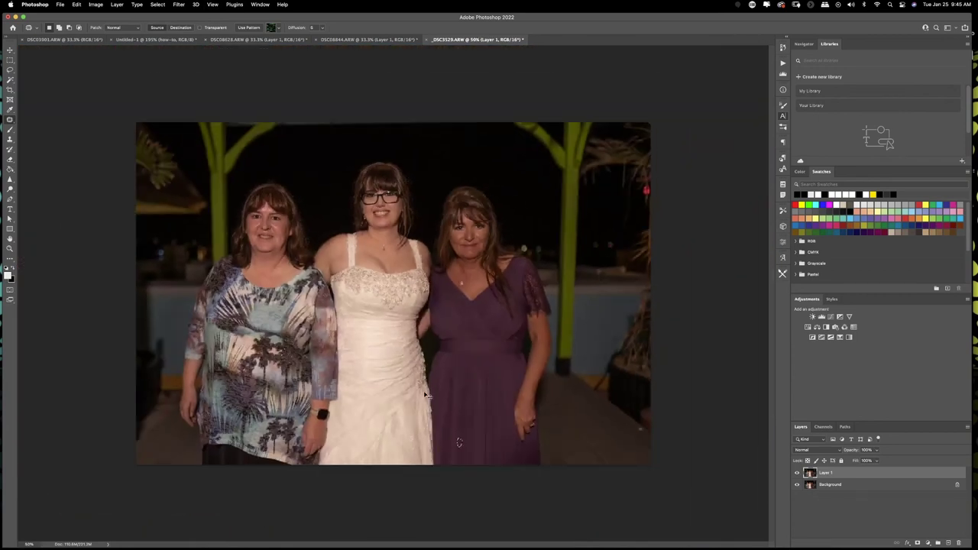
key("super+plus")
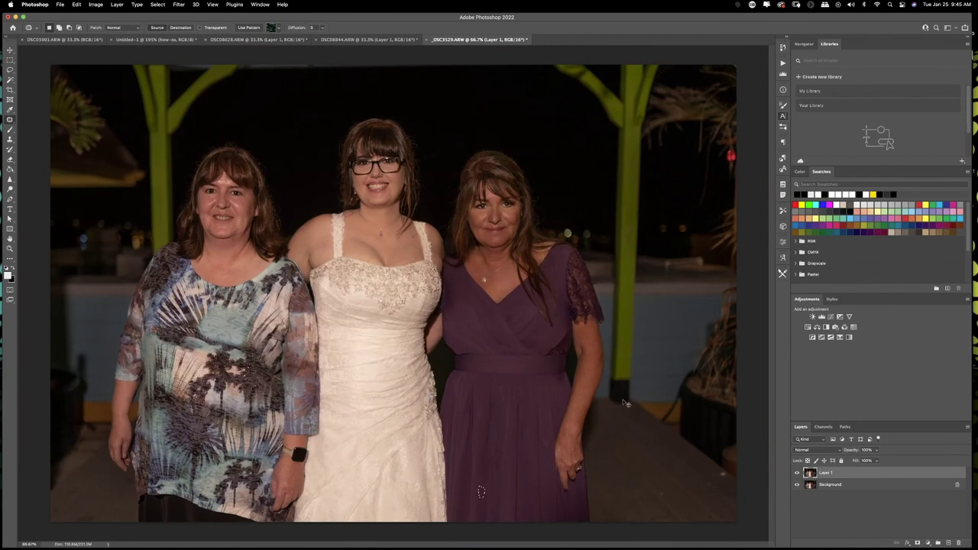
key("super+d")
left_click(797, 473)
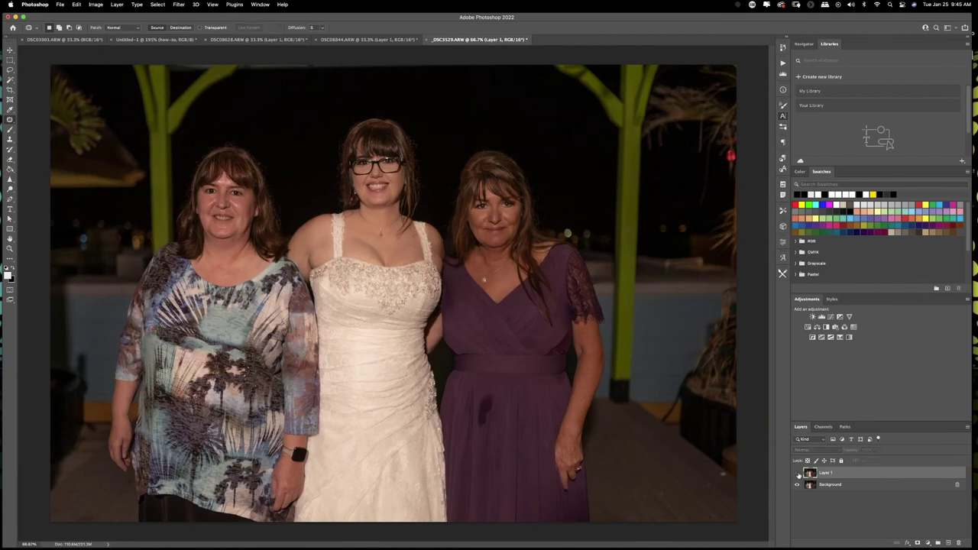
left_click(797, 474)
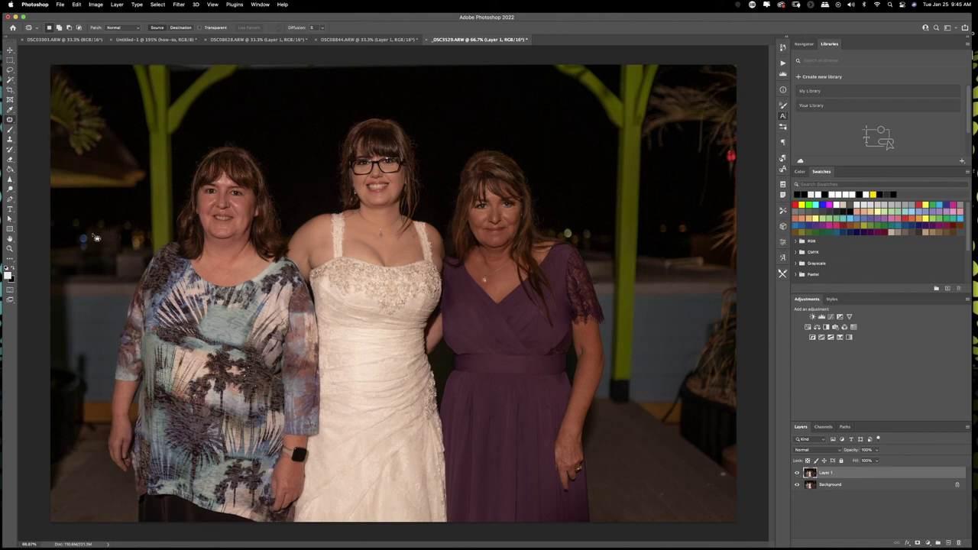
Patch out the background light spot at left, including its leftover glow.
mouse_move(92, 240)
left_mouse_down()
mouse_move(79, 255)
mouse_move(81, 235)
mouse_move(98, 246)
left_mouse_up()
key("super+d")
mouse_move(88, 232)
left_mouse_down()
mouse_move(82, 253)
mouse_move(87, 232)
mouse_move(103, 246)
left_mouse_up()
key("super+d")
Patch the red light at upper right and the bright deck spot, then hide Layer 1 to compare.
mouse_move(740, 152)
left_mouse_down()
mouse_move(717, 161)
mouse_move(743, 162)
mouse_move(732, 136)
left_mouse_up()
key("super+d")
mouse_move(727, 469)
left_mouse_down()
mouse_move(713, 492)
mouse_move(706, 481)
mouse_move(712, 494)
mouse_move(705, 484)
mouse_move(661, 495)
mouse_move(661, 486)
left_mouse_up()
key("super+d")
key("super+d")
left_click(797, 474)
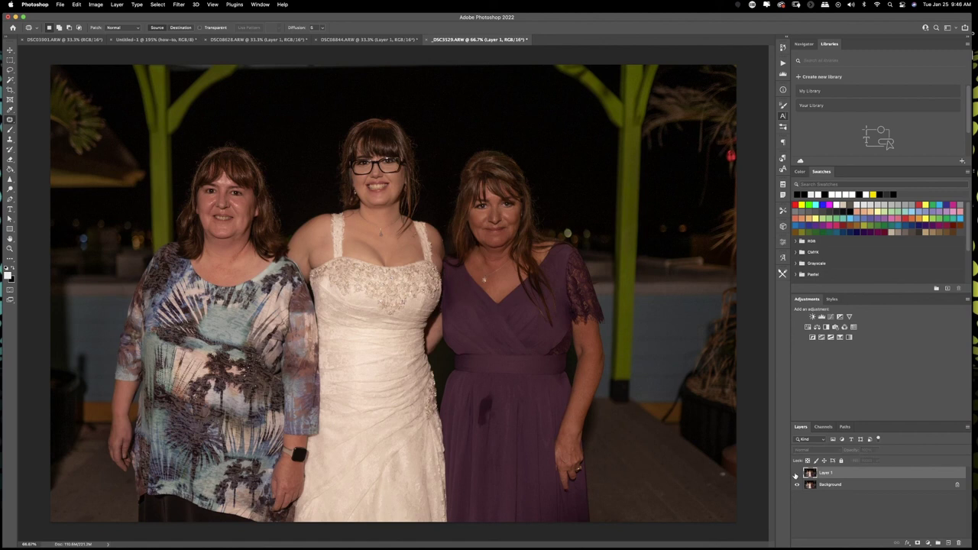
left_click(797, 474)
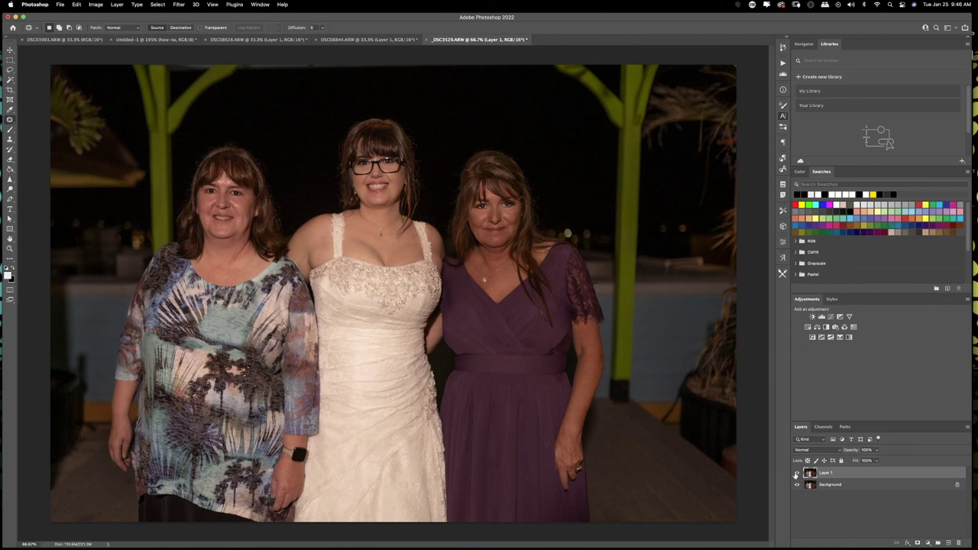
key("super+equal")
key("super+equal")
key("super+equal")
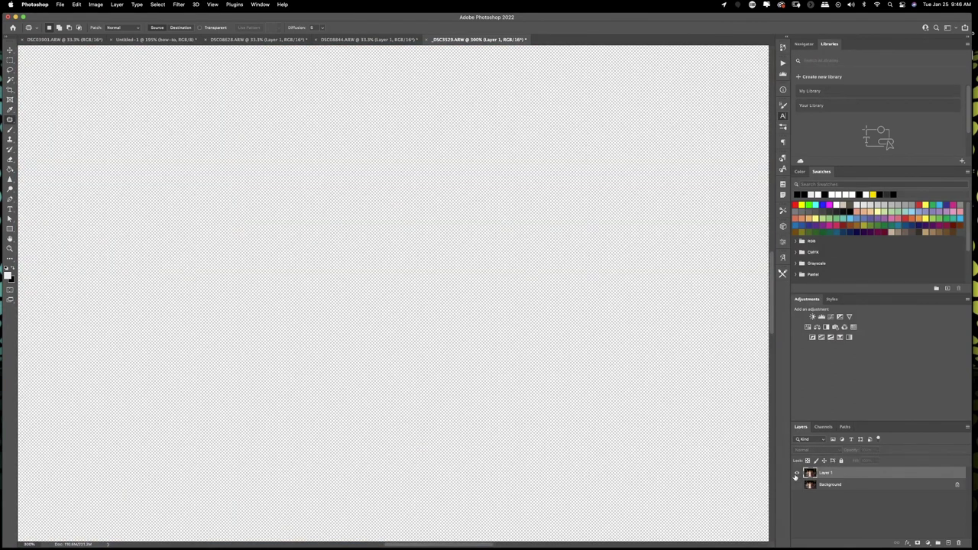
Patch the blemish beside the bride's nose onto nearby clean skin, then deselect.
left_click(795, 474, "alt")
scroll(348, 168, "up", 5)
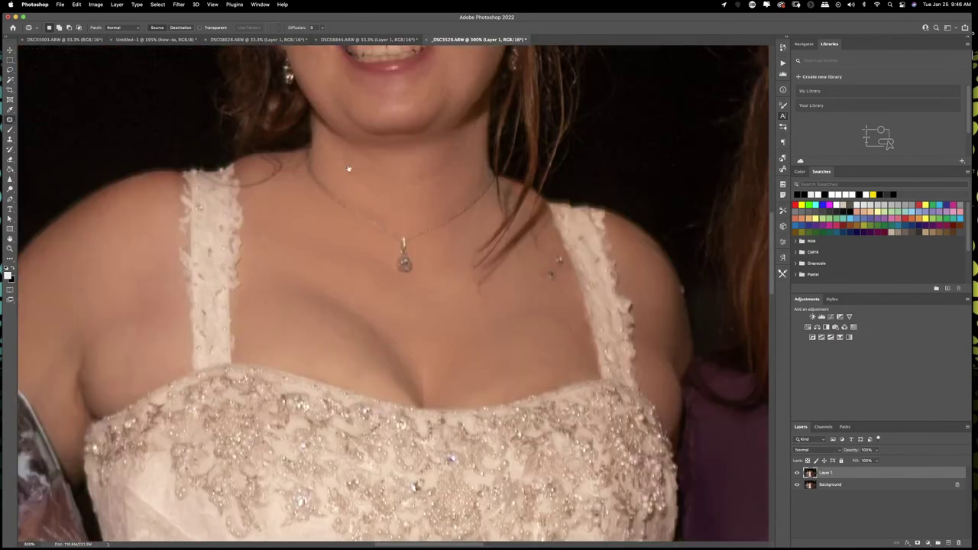
scroll(382, 165, "up", 5)
scroll(428, 184, "left", 4)
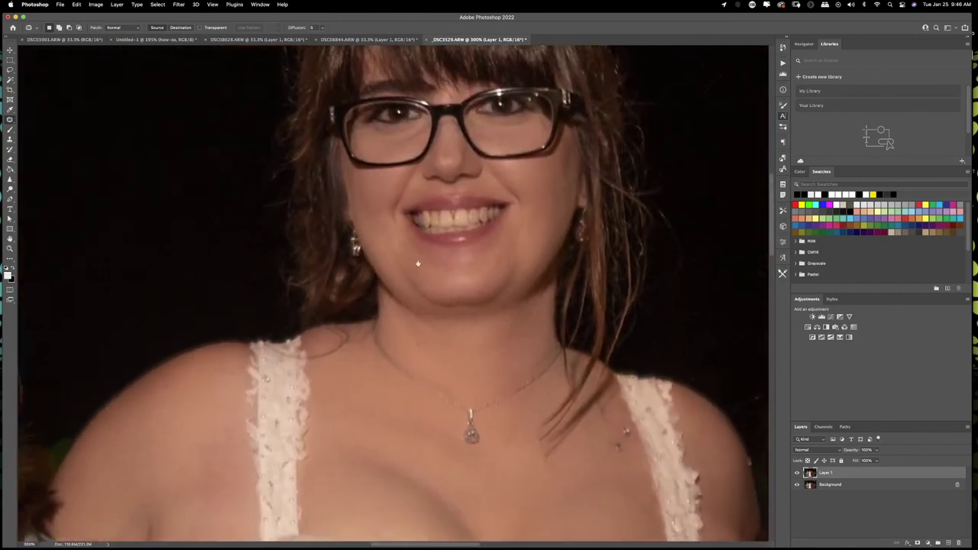
scroll(457, 197, "up", 5)
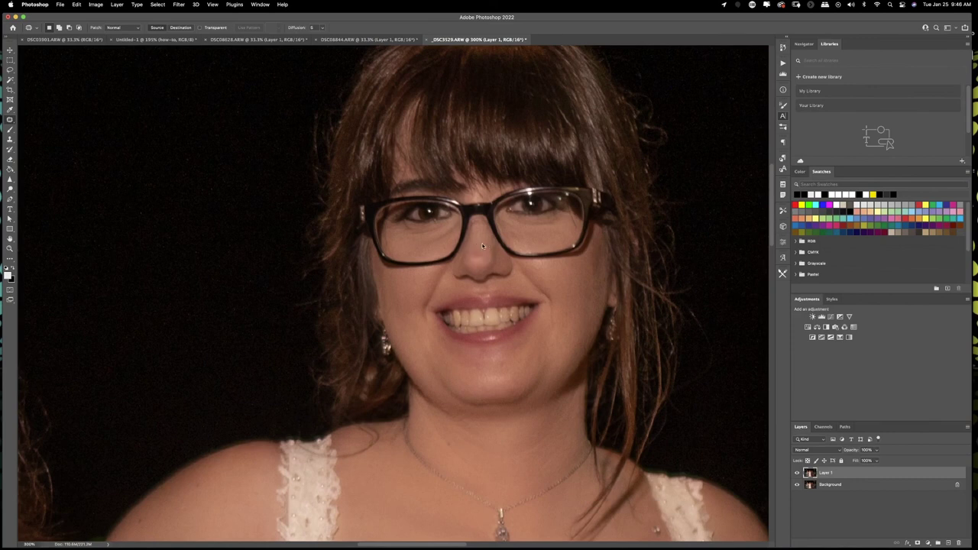
left_click_drag(482, 245, 479, 258)
left_click_drag(406, 292, 409, 289)
left_click(509, 300)
Toggle Layer 1 on and off to compare the face before and after retouching.
left_click(797, 473)
left_click(797, 473)
left_click(797, 473)
left_click(797, 473)
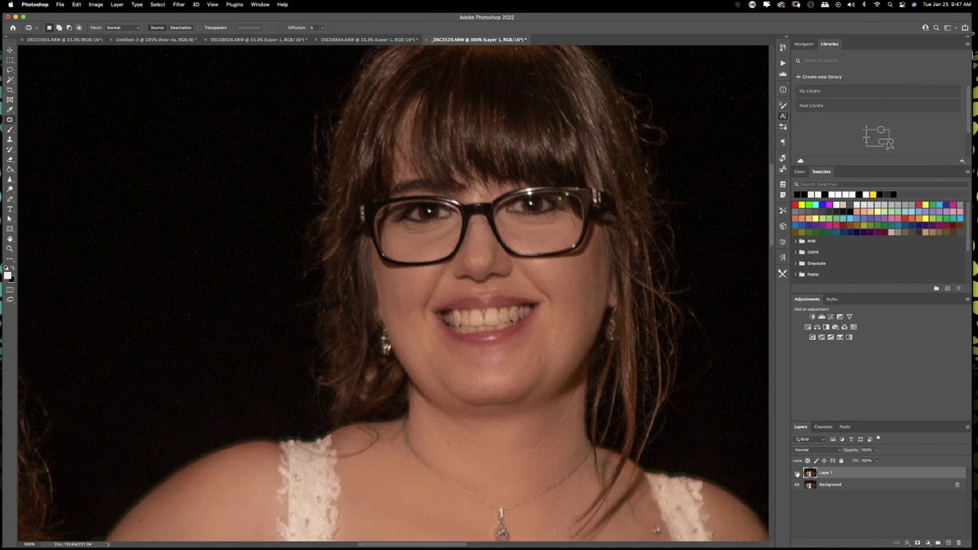